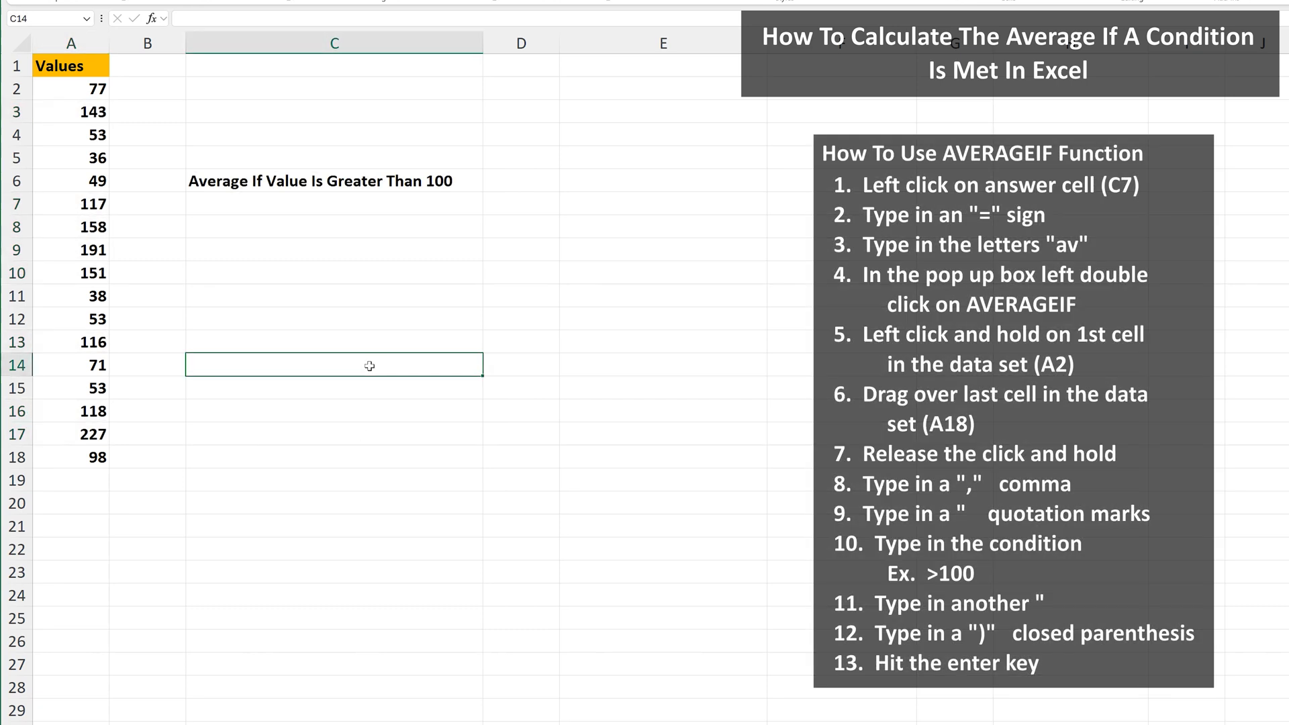
Start an AVERAGEIF formula in C7 for the values greater than 100
click(350, 205)
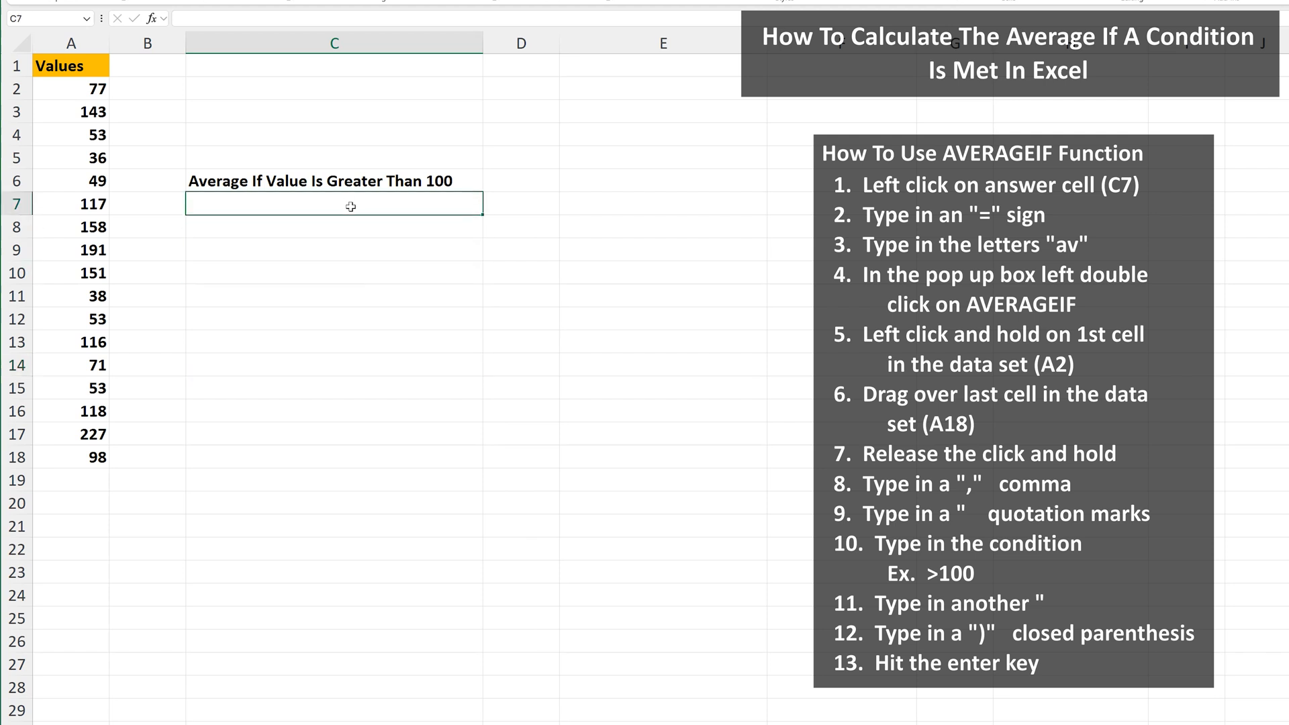
text(=)
text(av)
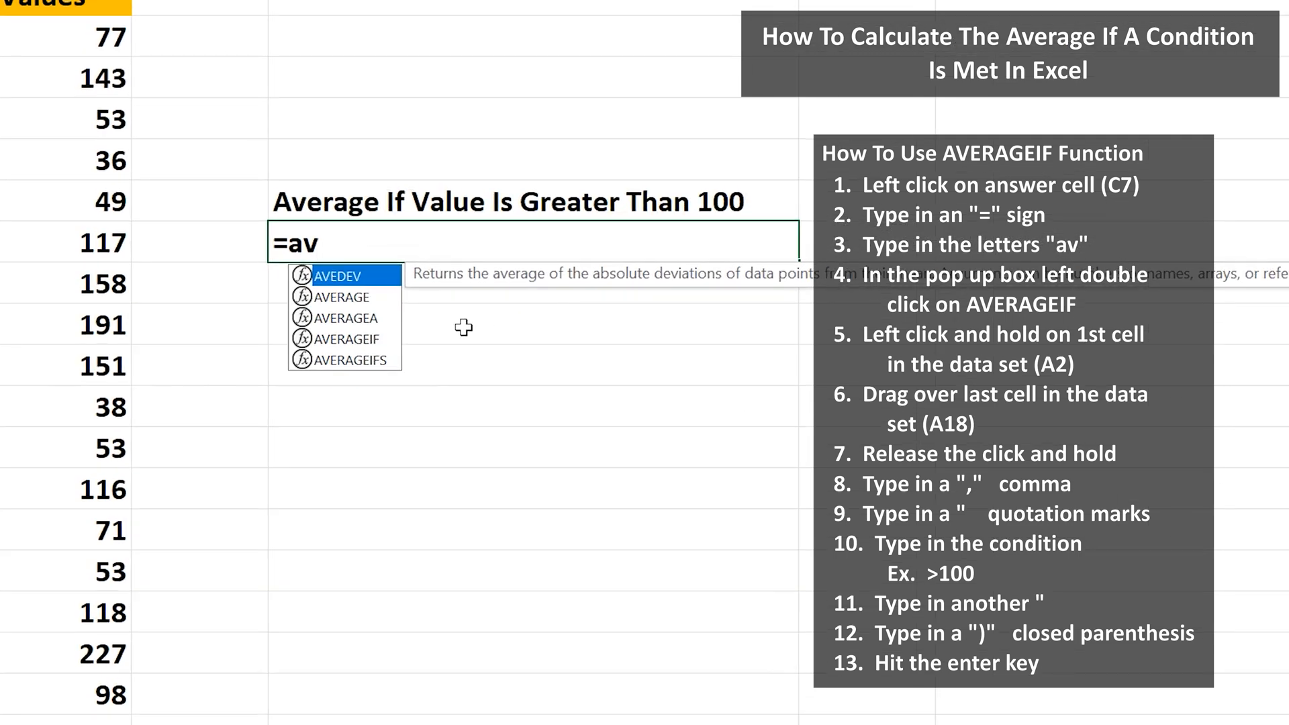
double_click(348, 339)
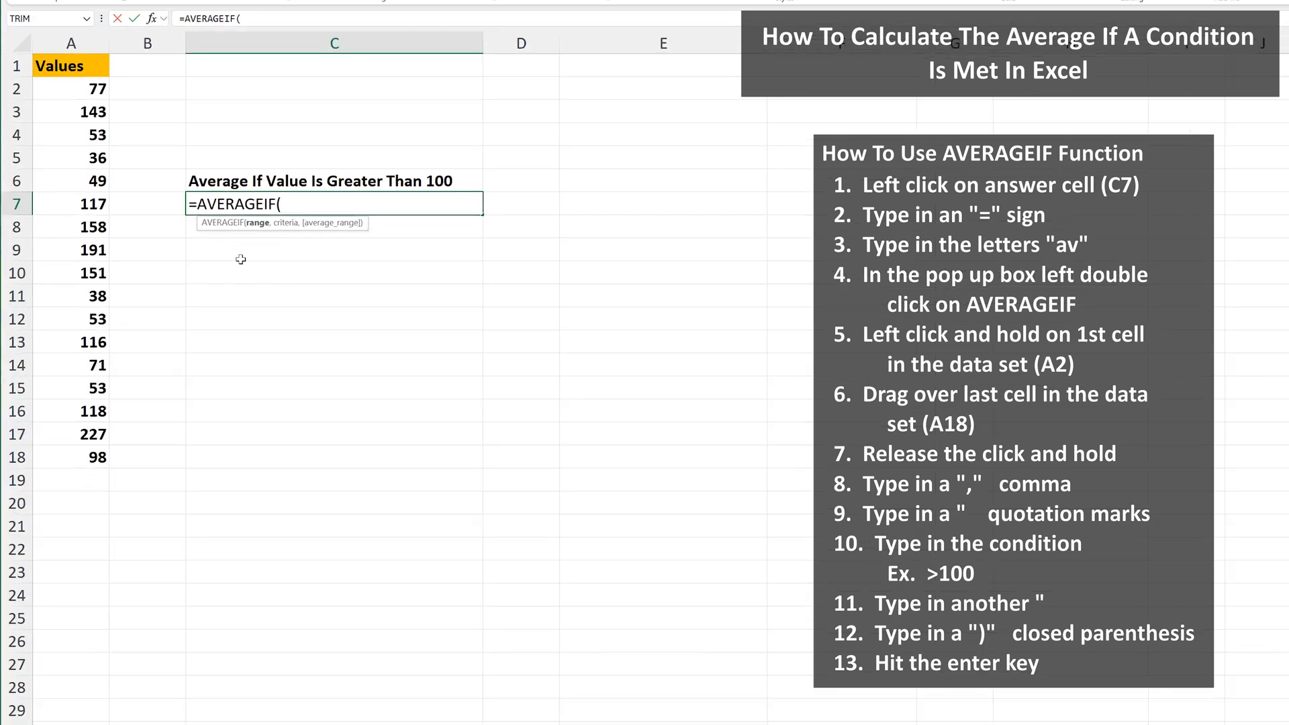
Use the Values column A2:A18 as the AVERAGEIF range
click(90, 90)
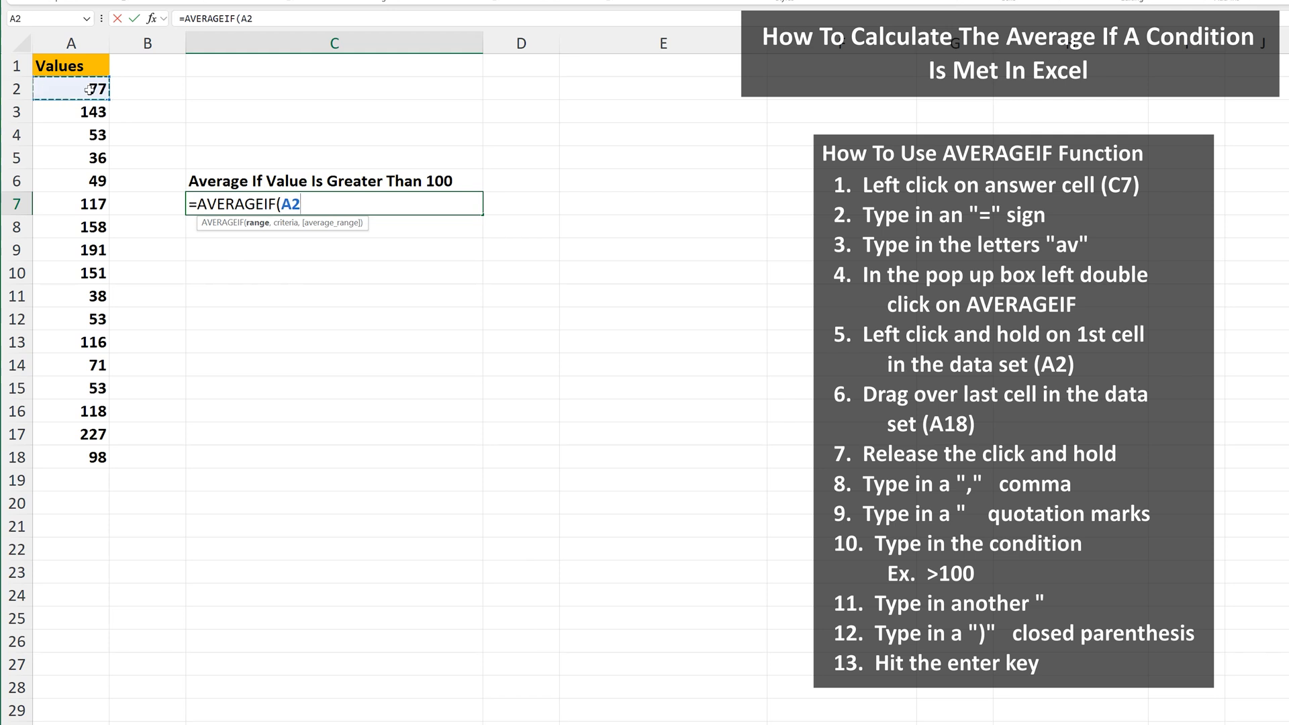
mouse_move(91, 89)
mouse_down()
mouse_move(107, 243)
mouse_move(86, 457)
mouse_up()
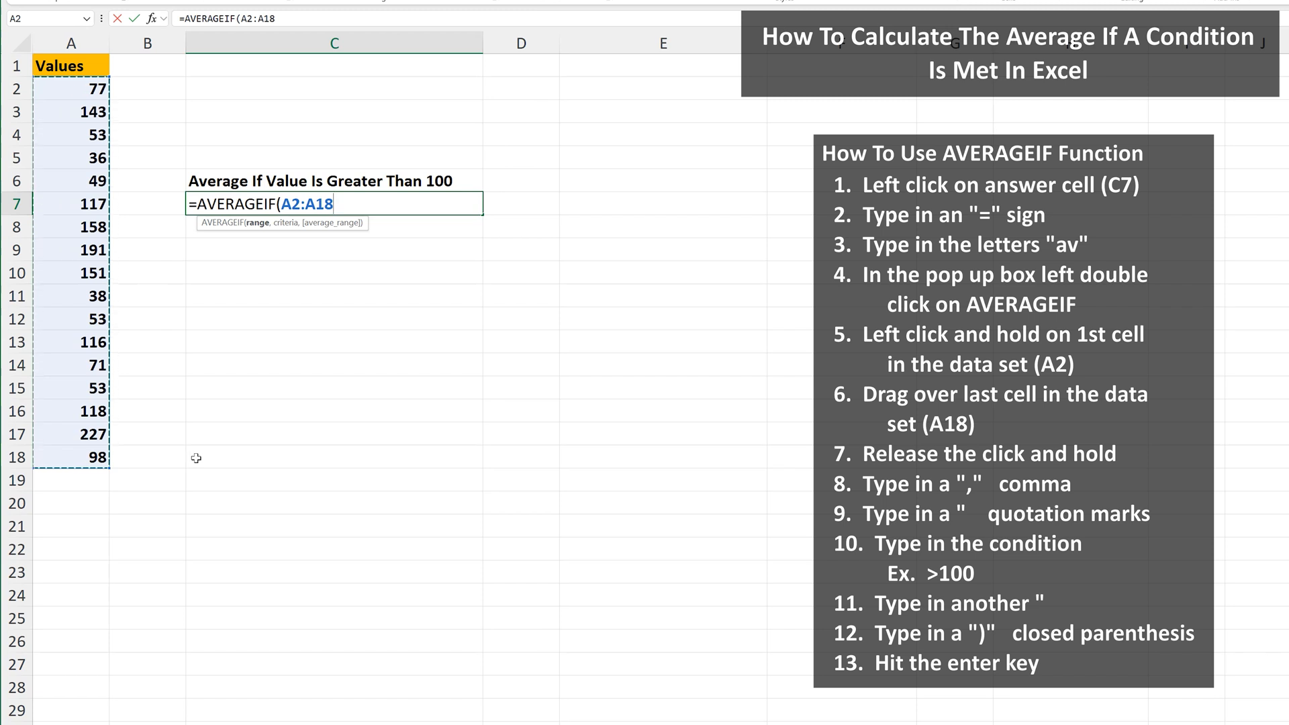
text(,)
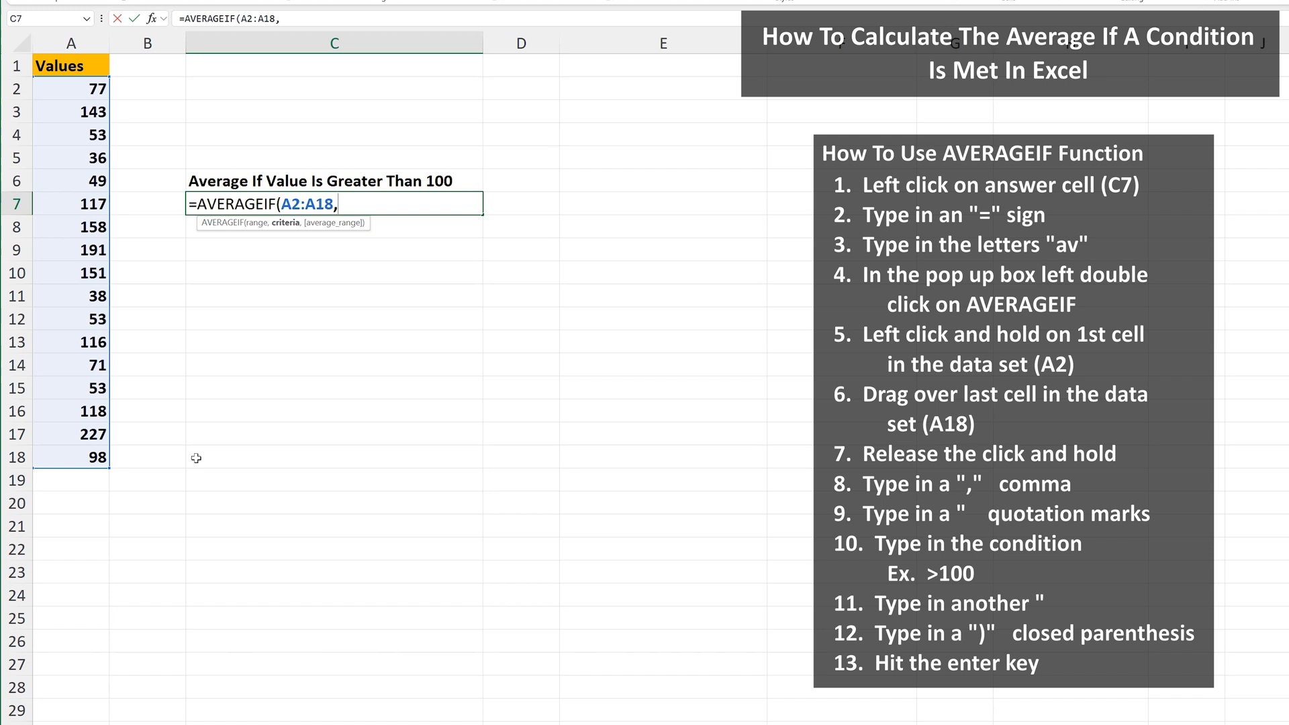
text(")
text(>)
text(100")
text())
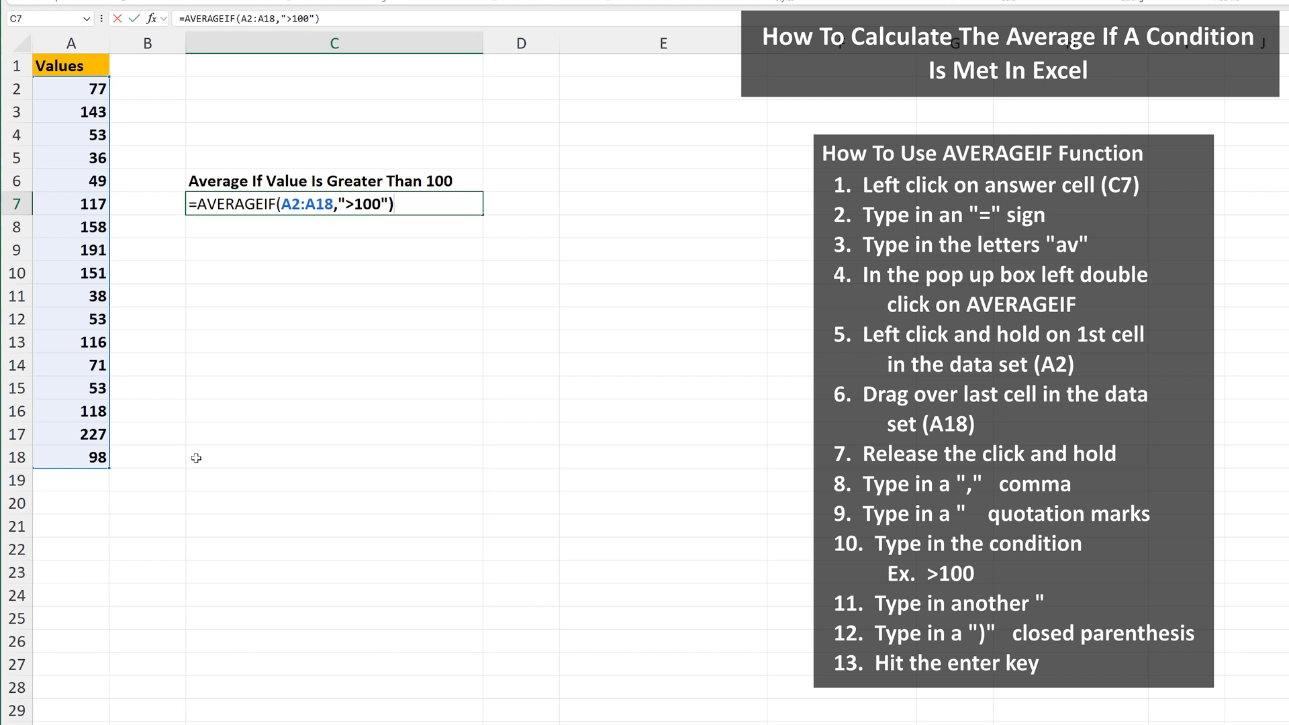
Finish the formula with the ">100" criterion so C7 returns 152.625
key(Return)
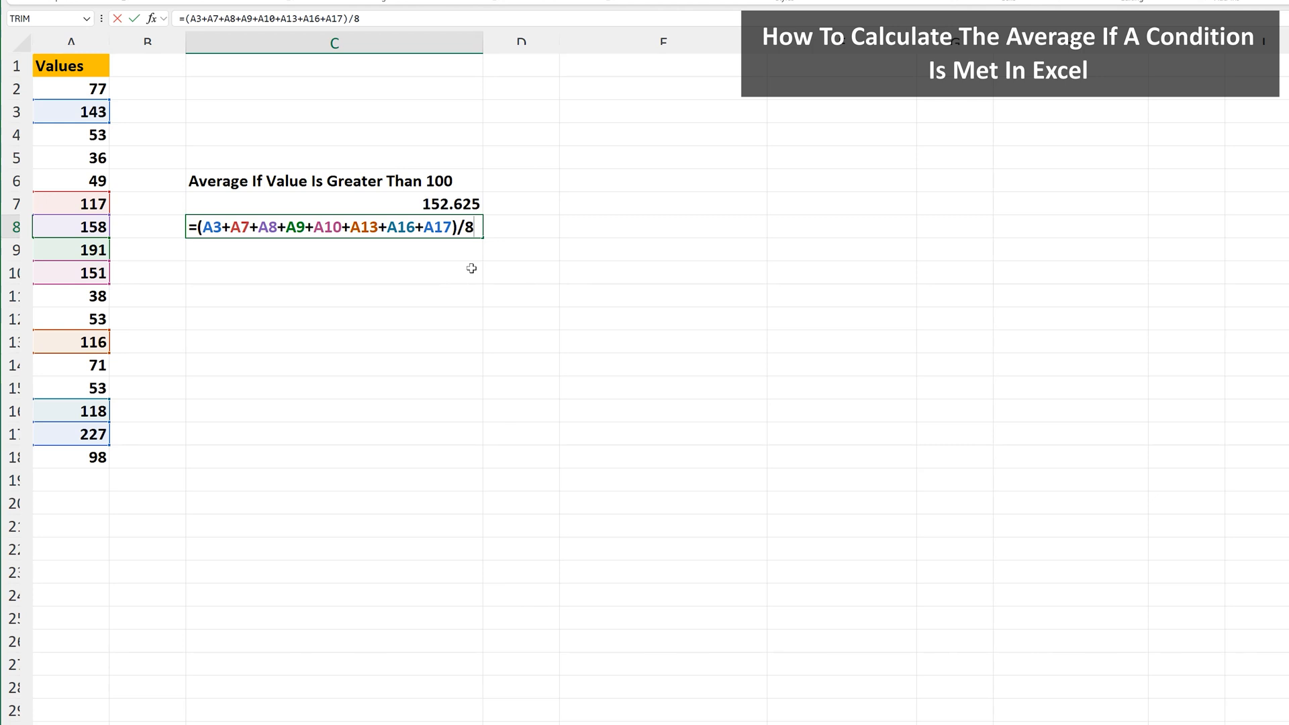
Hand-check 152.625 in C8 and compute the below-100 average 58.66666667 in C11 with AVERAGEIF
key(Return)
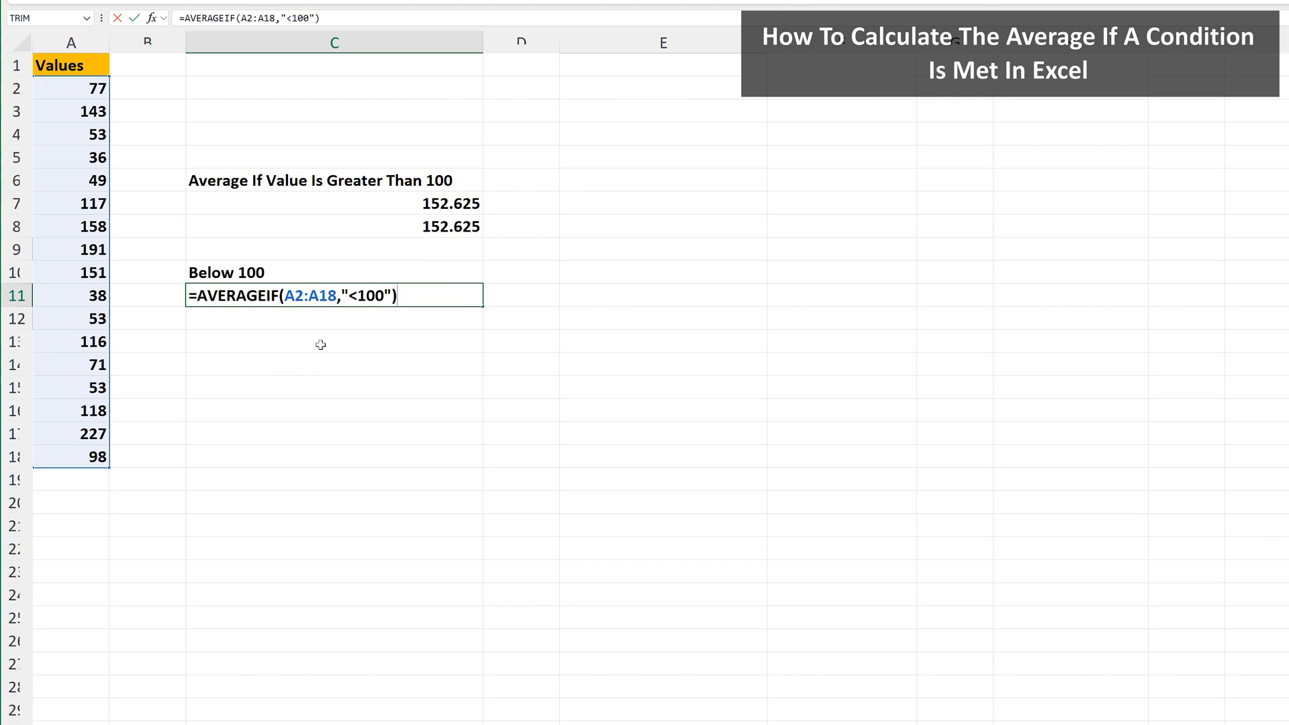
key(Return)
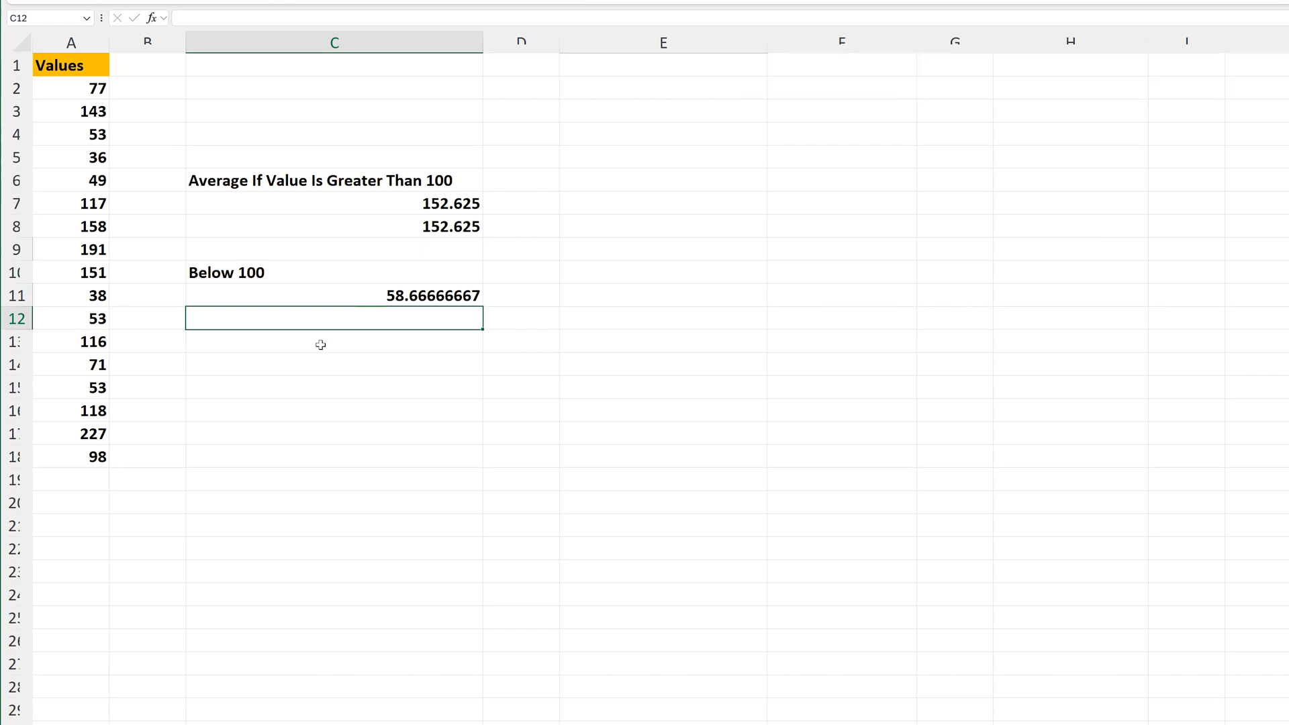
Start an AVERAGEIF in H7 using the Day column E2:E22 as its range
click(539, 319)
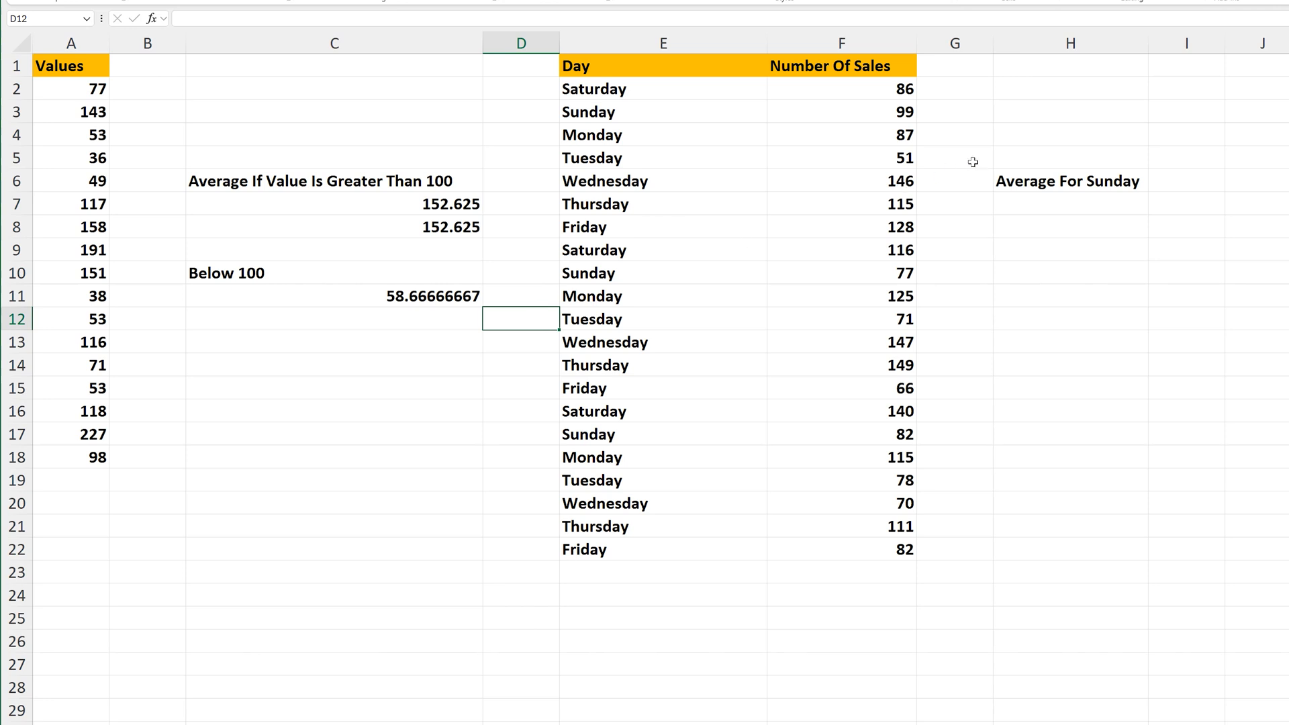
click(1006, 203)
text(=)
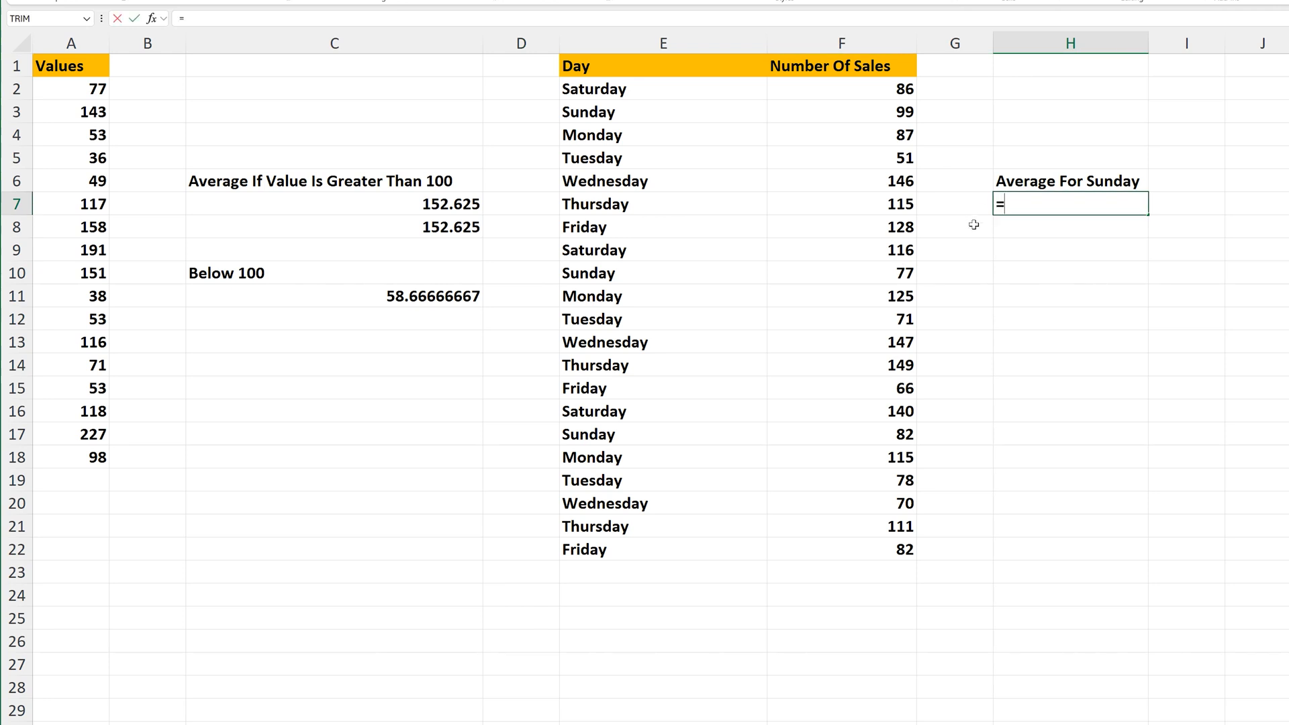
text(av)
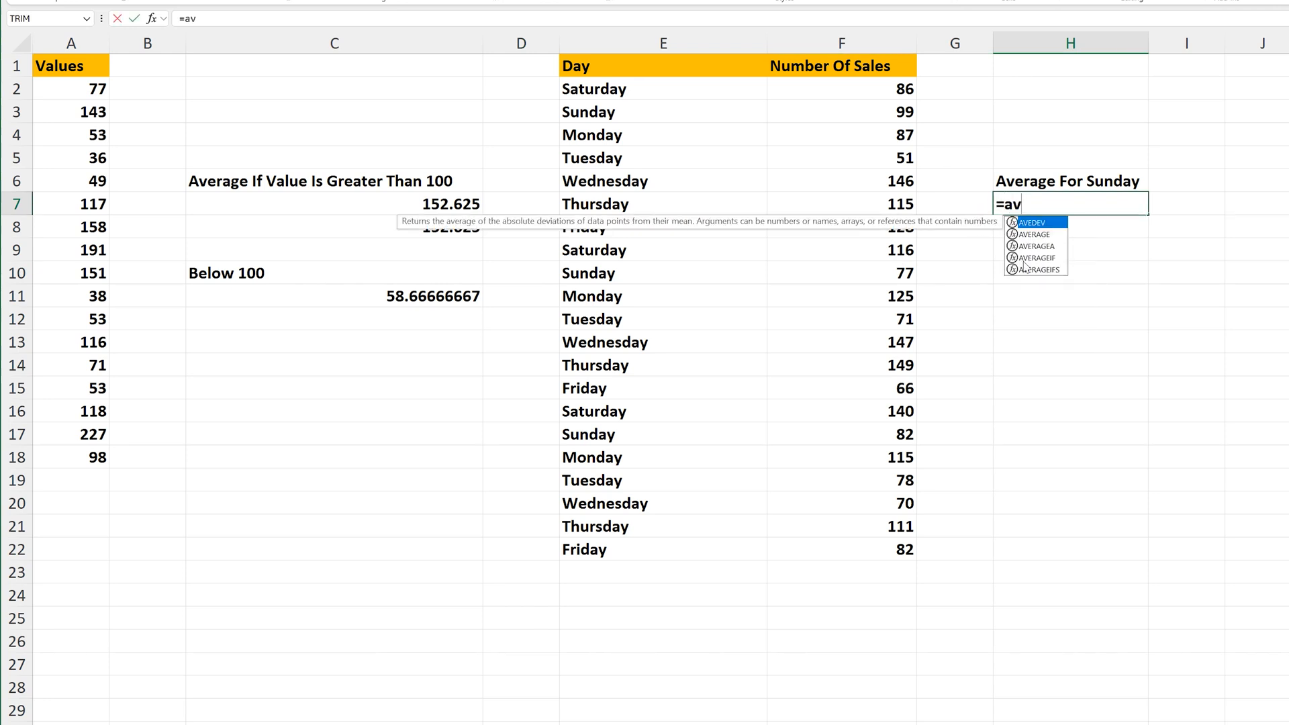
double_click(1033, 258)
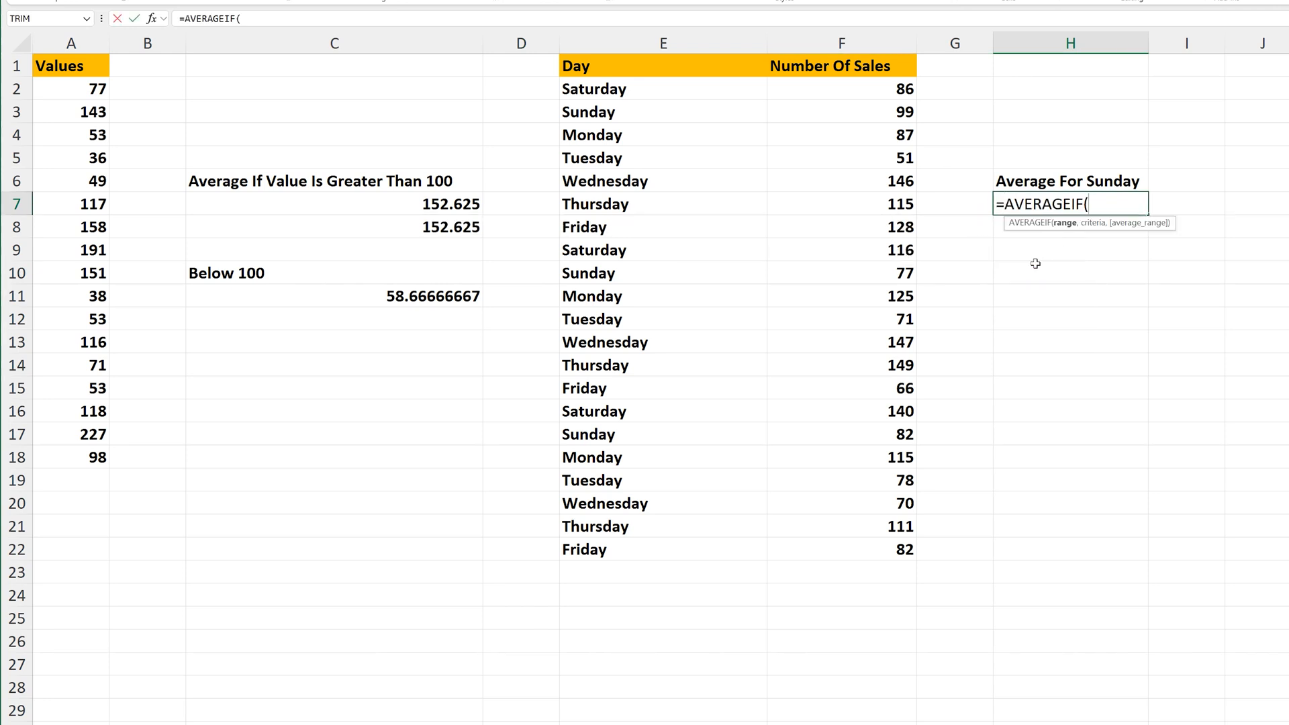
mouse_move(663, 88)
mouse_down()
mouse_move(711, 288)
mouse_move(705, 555)
mouse_up()
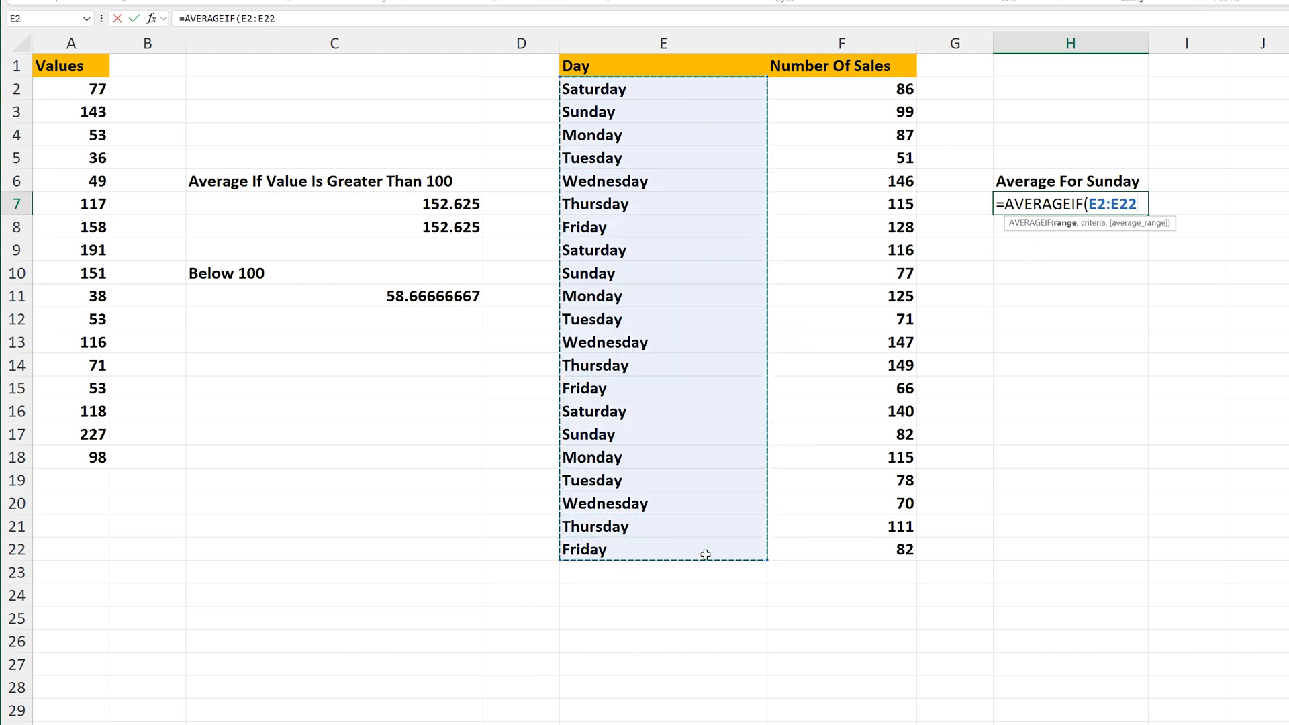
text(,)
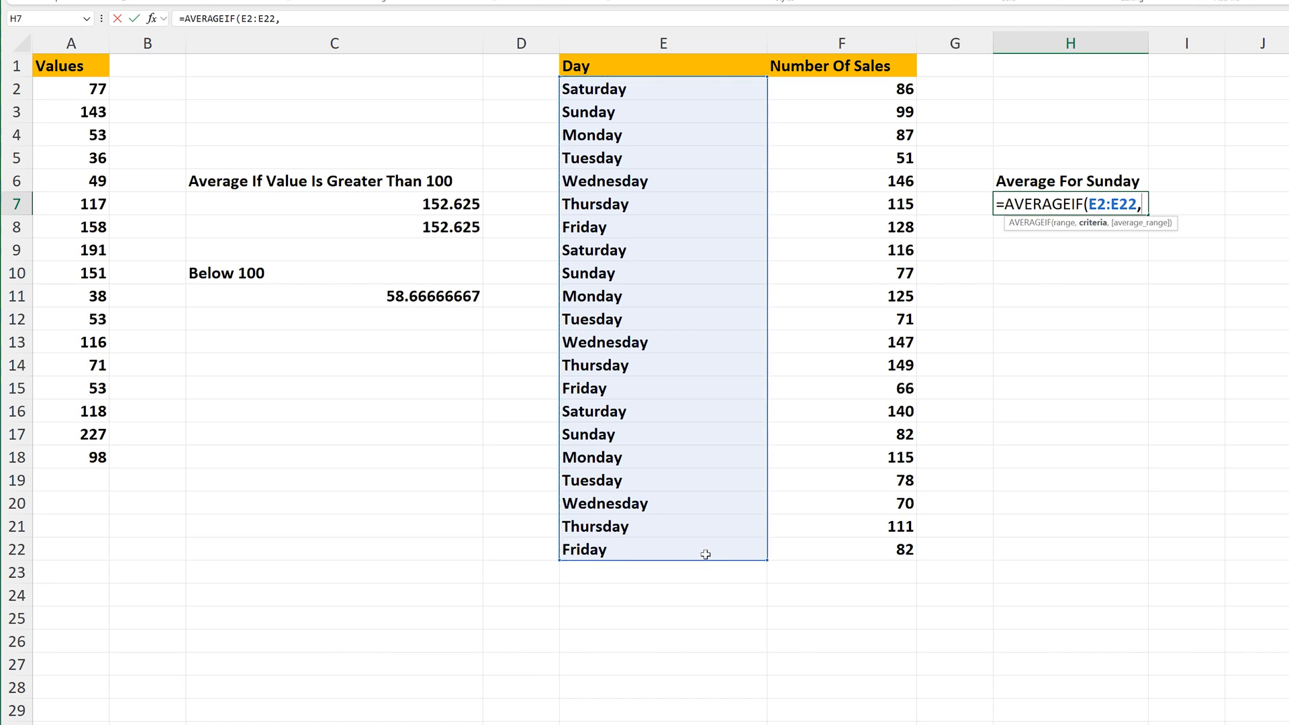
text("sunday)
text(")
text(,)
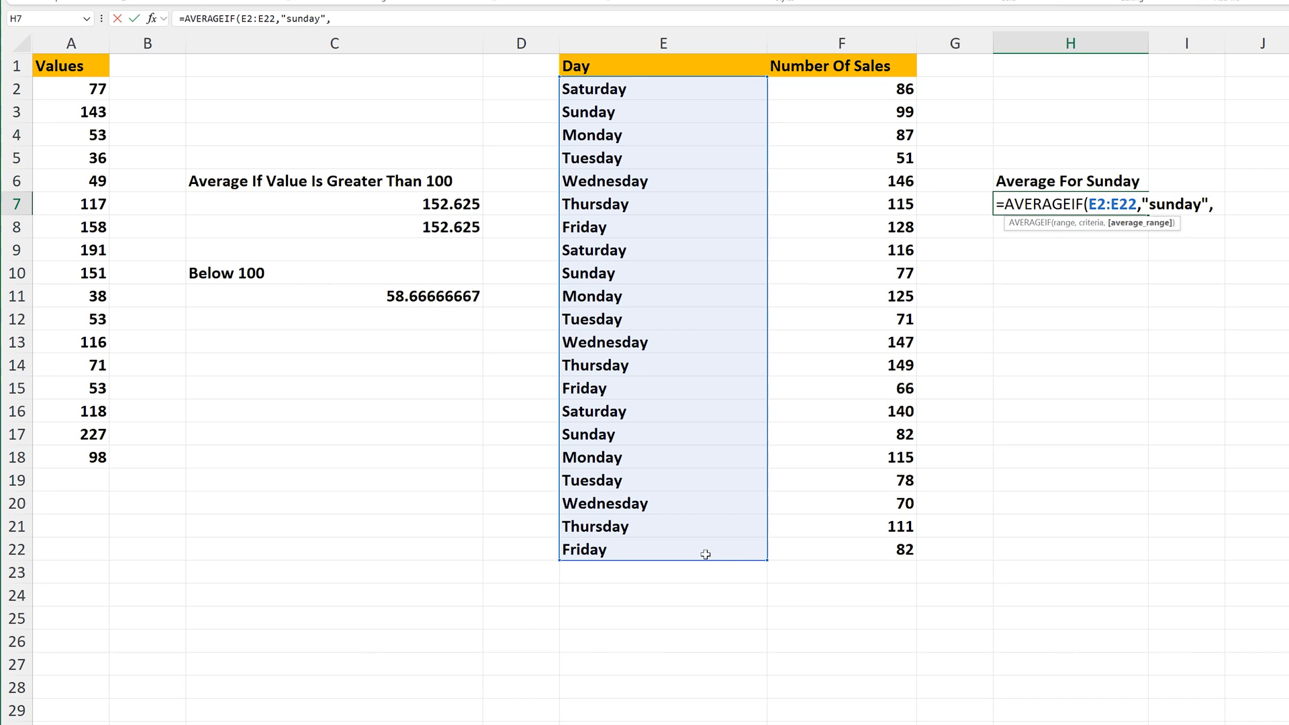
Average the Number Of Sales F2:F22 for Sunday so H7 returns 86
drag(829, 89, 835, 550)
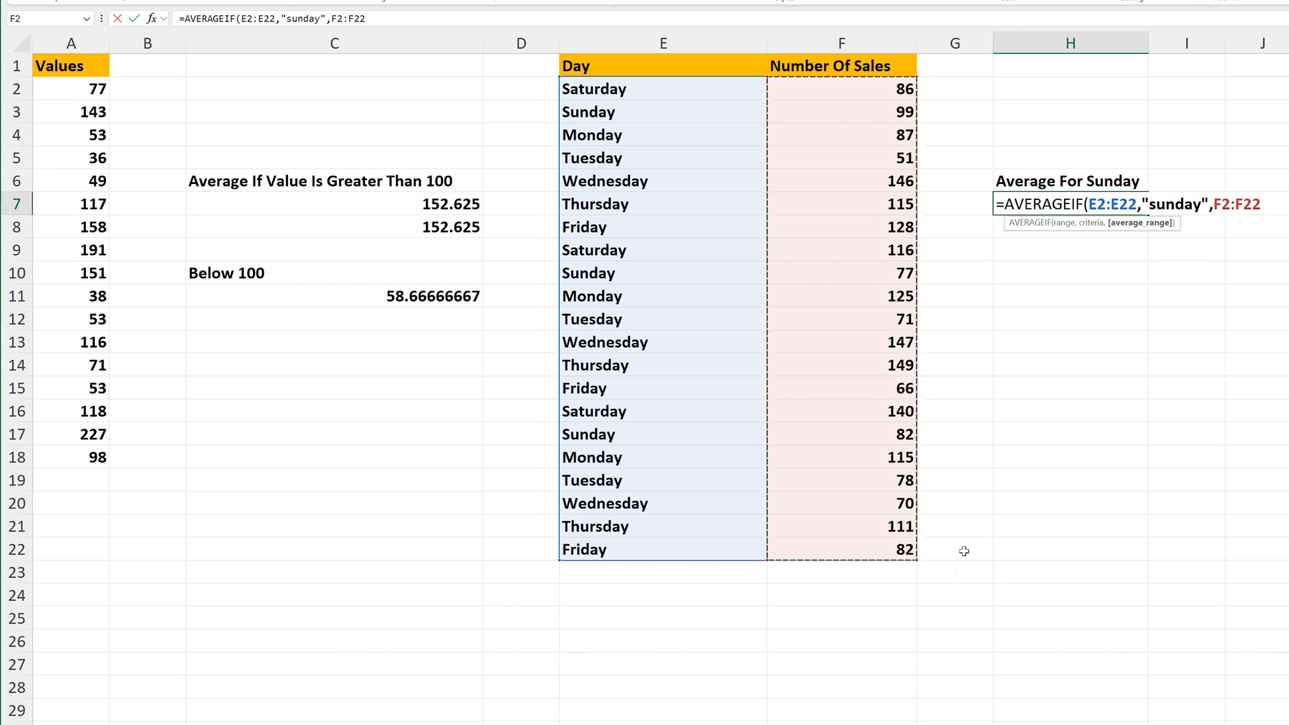
text())
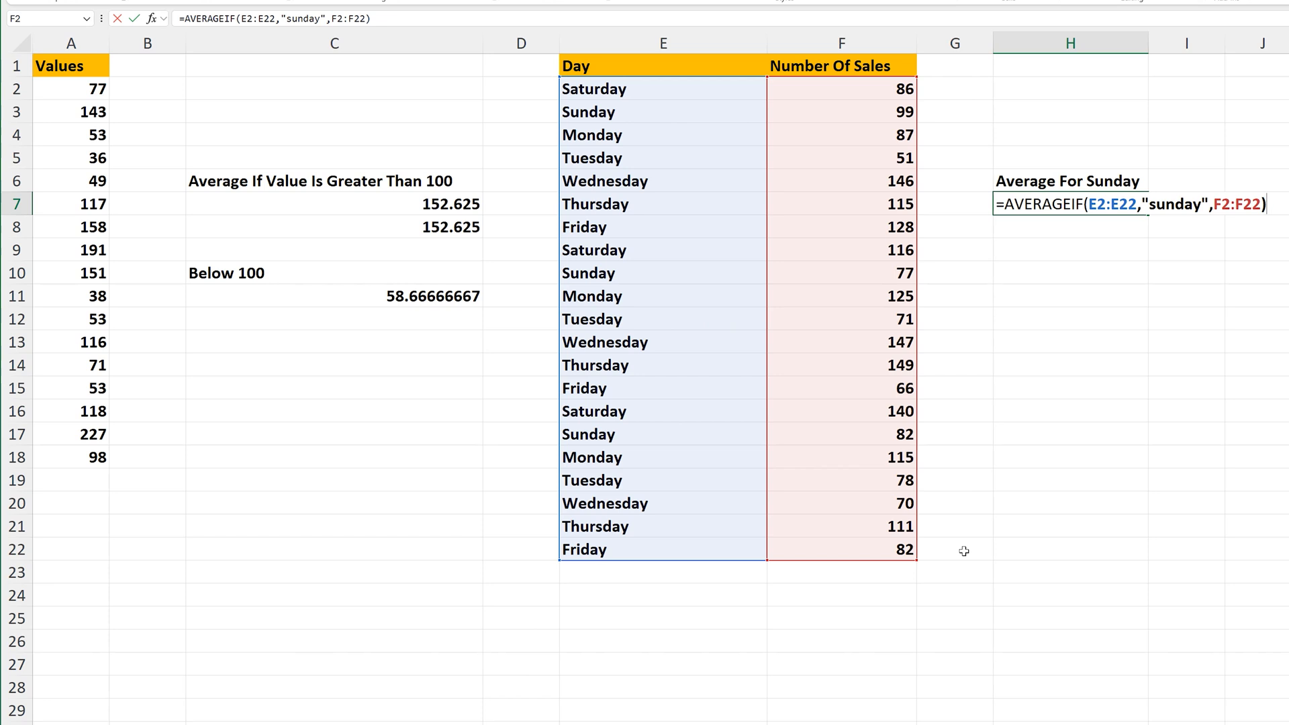
key(Return)
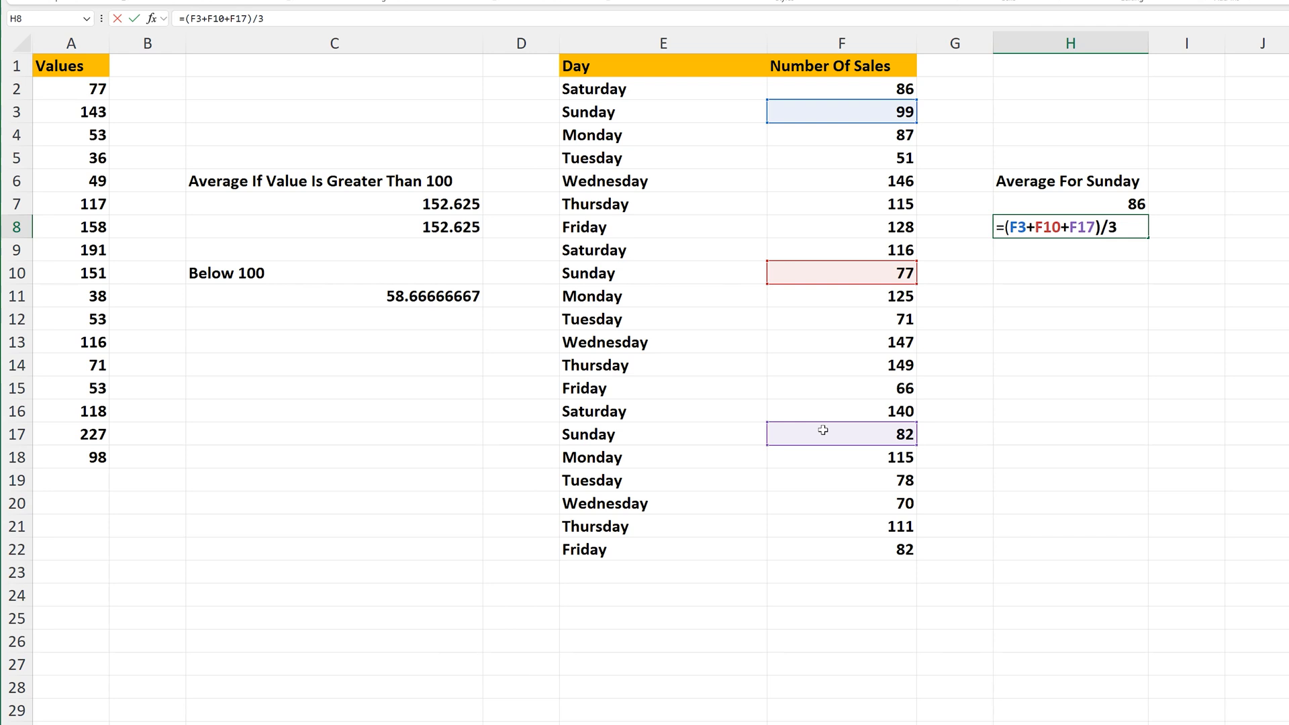
Commit the hand-check =(F3+F10+F17)/3 in H8, confirming 86
key(Return)
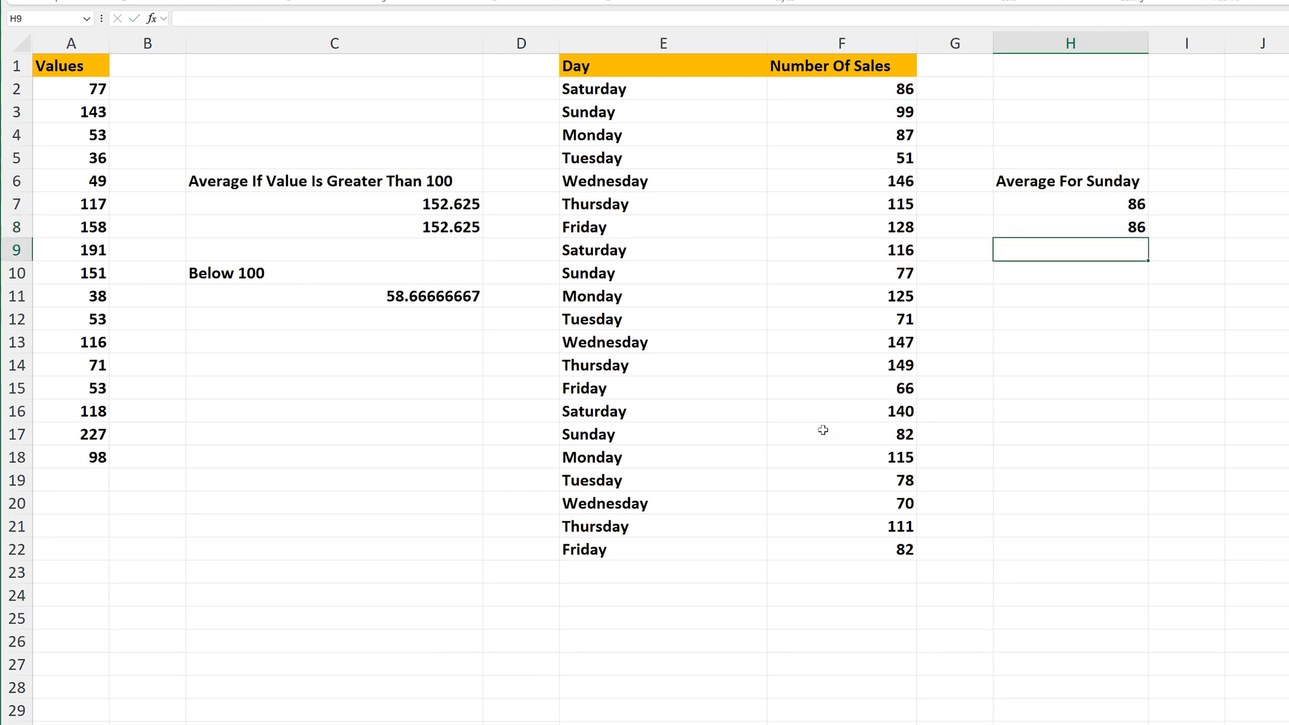